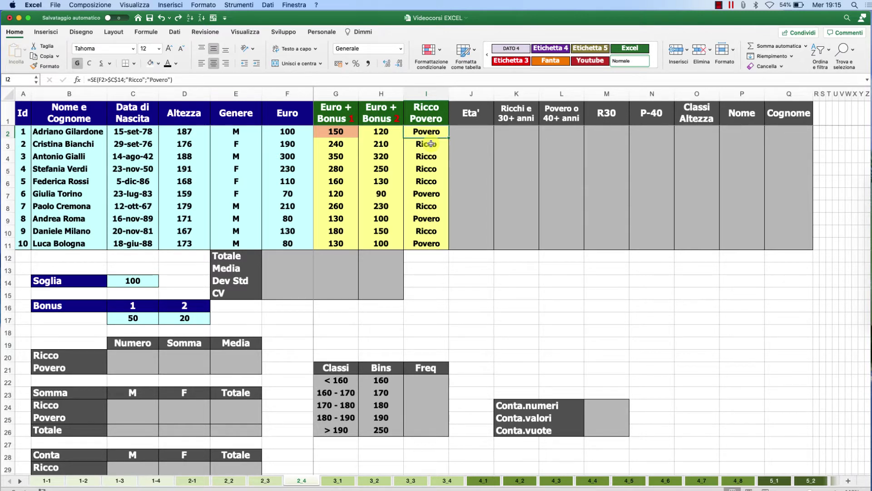
- Select I2:I11 and start a new Classic-style conditional formatting rule
left_click_drag(431, 144, 440, 242)
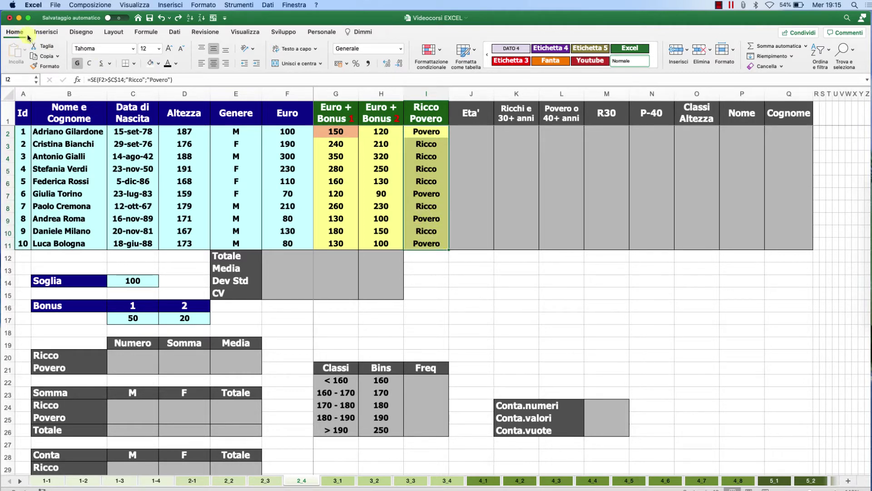
left_click(438, 54)
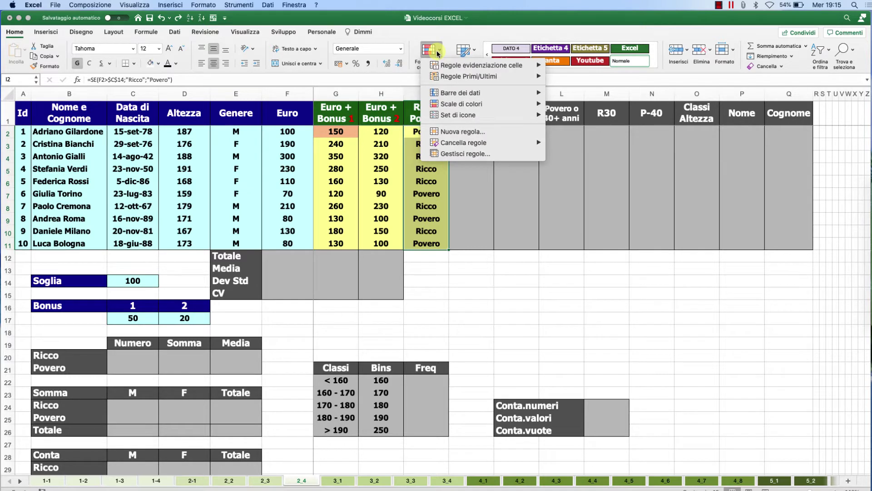
left_click(489, 156)
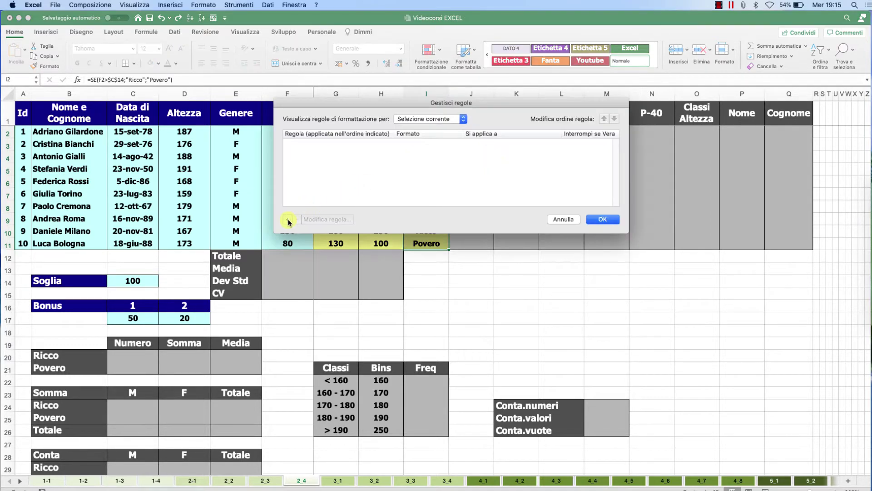
left_click(288, 220)
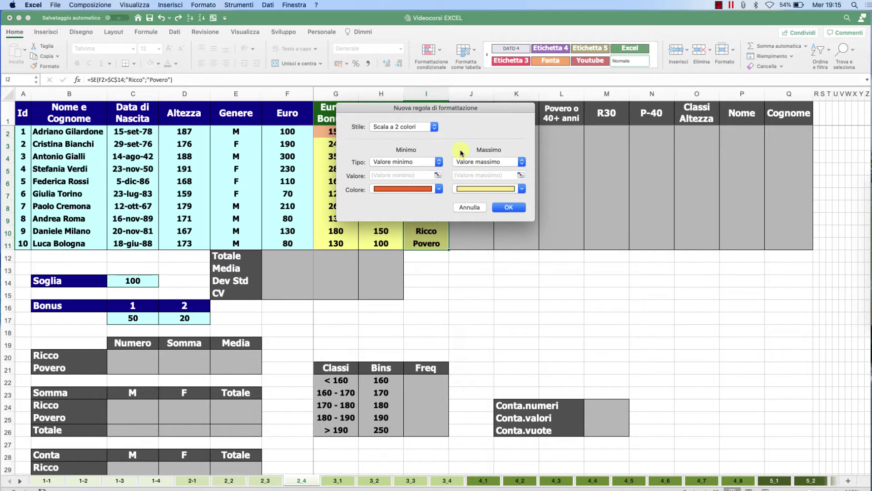
left_click(431, 127)
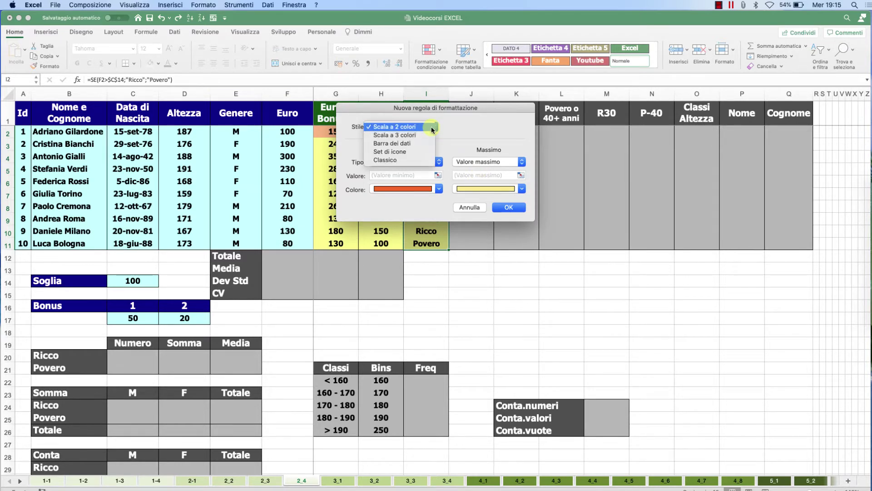
left_click(428, 161)
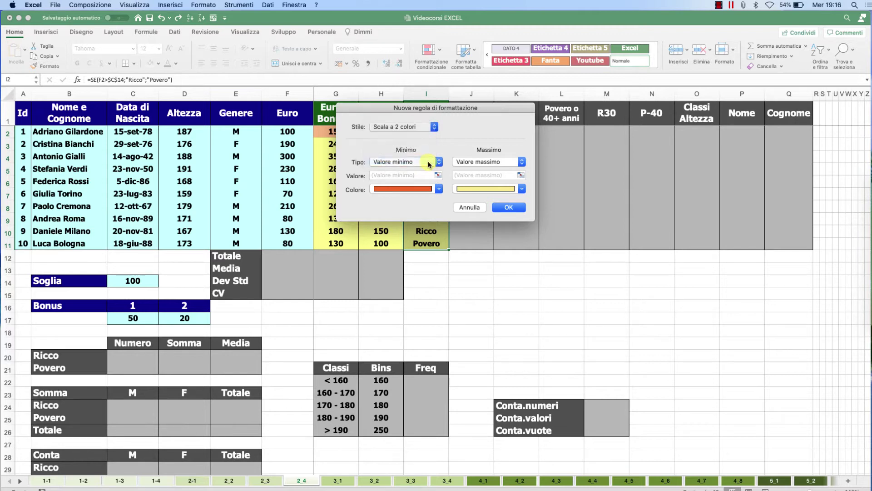
- Set the rule to format only cells whose specific text contains 'Povero'
left_click(521, 151)
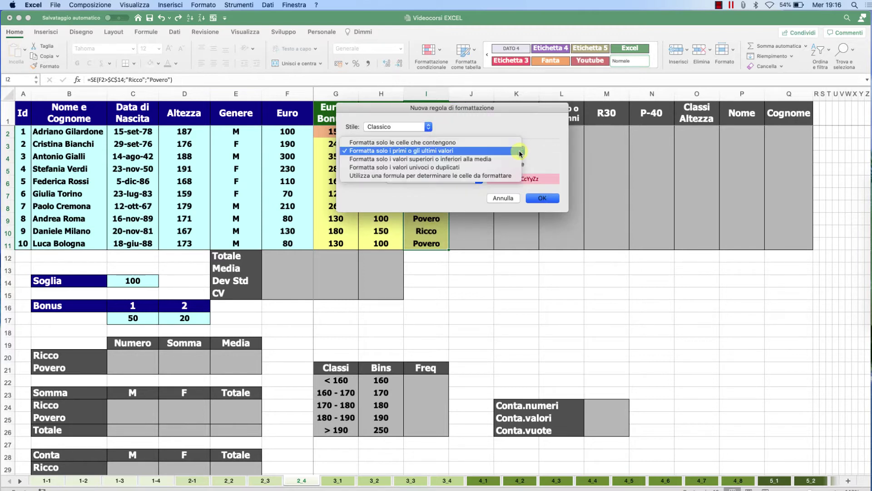
left_click(492, 142)
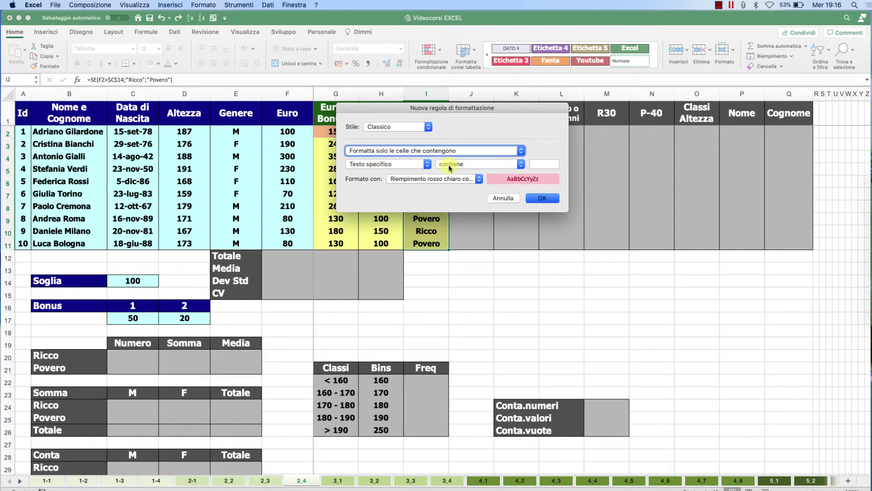
left_click(421, 166)
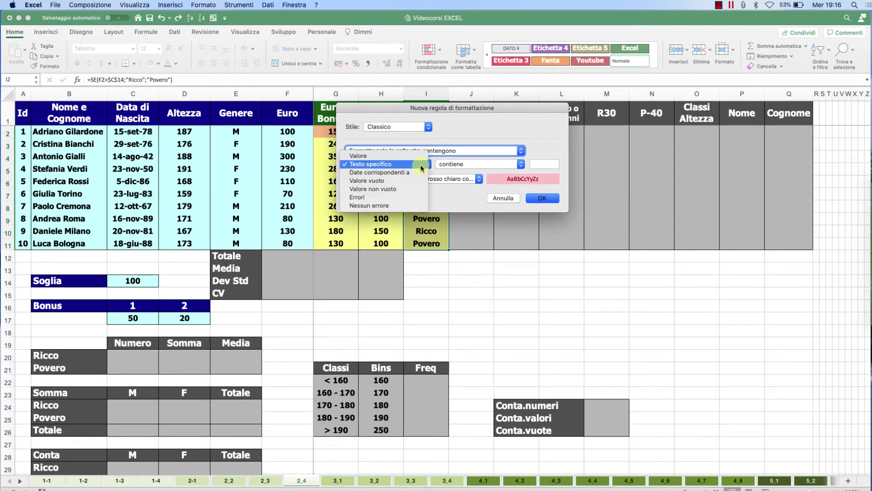
left_click(470, 162)
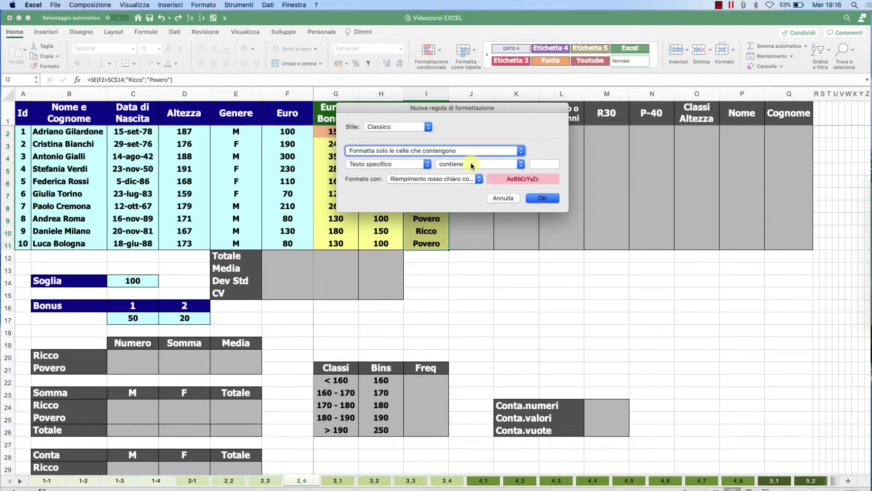
left_click(470, 162)
left_click(471, 164)
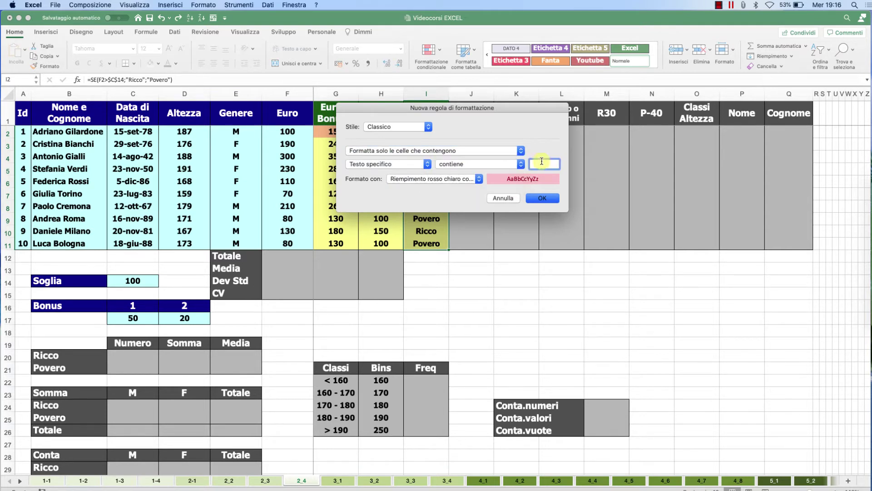
left_click(542, 163)
type("P")
type("overo")
left_click(471, 178)
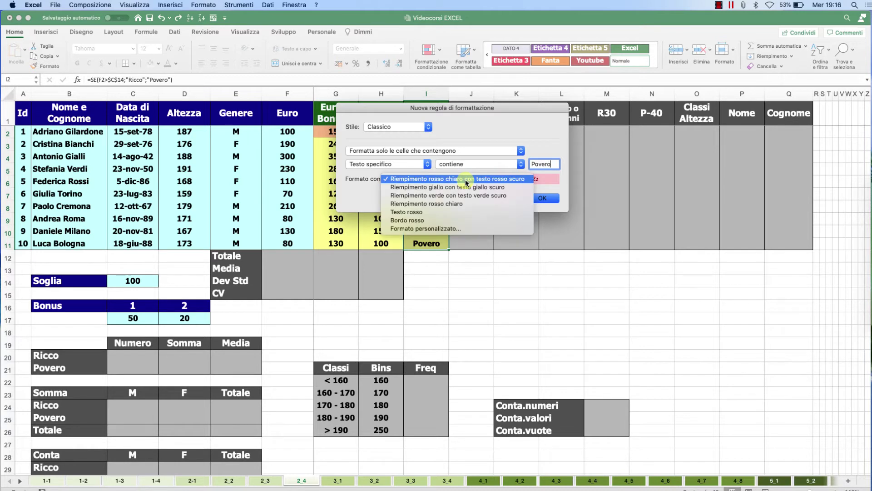
- Give the Povero rule a custom format with a red fill and white font
left_click(473, 229)
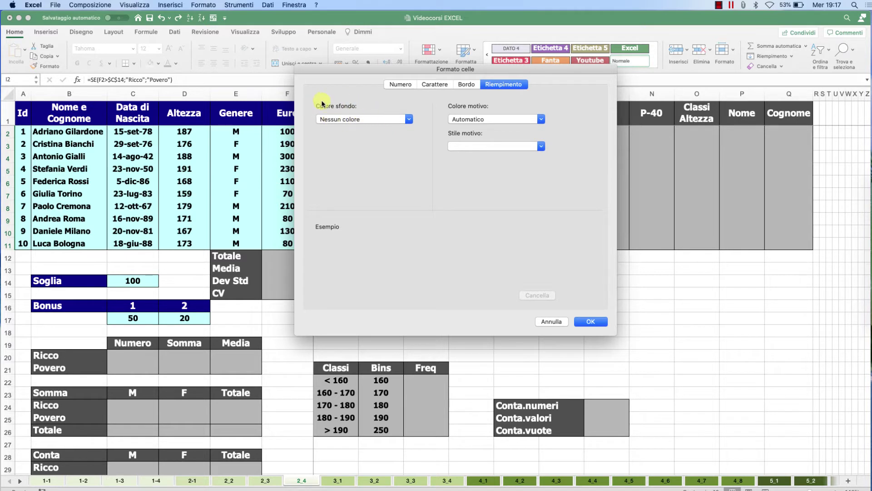
left_click(376, 118)
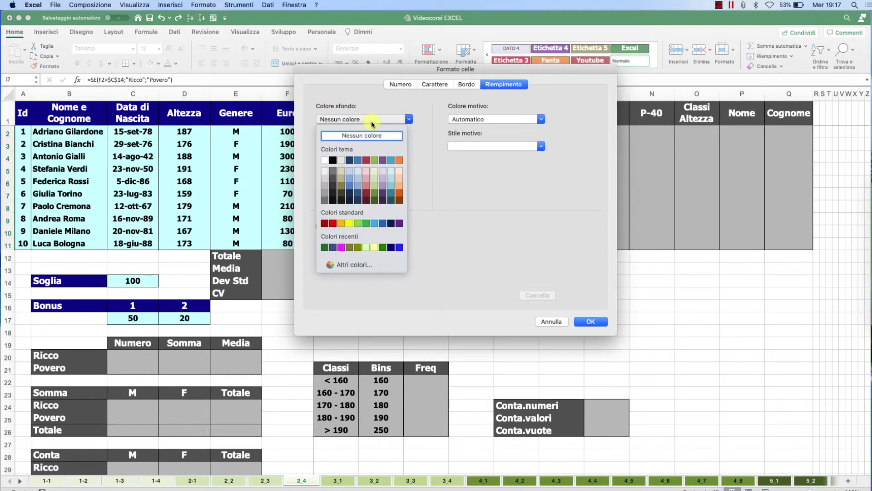
left_click(333, 221)
left_click(435, 84)
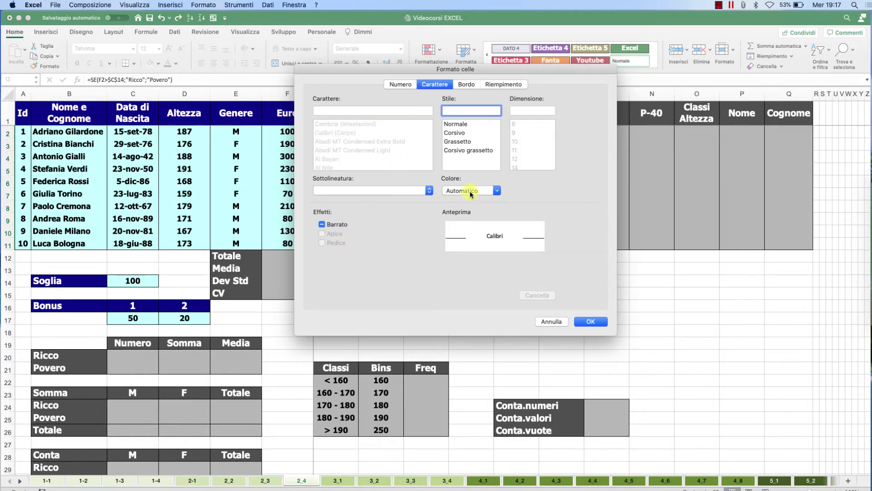
left_click(469, 191)
left_click(453, 232)
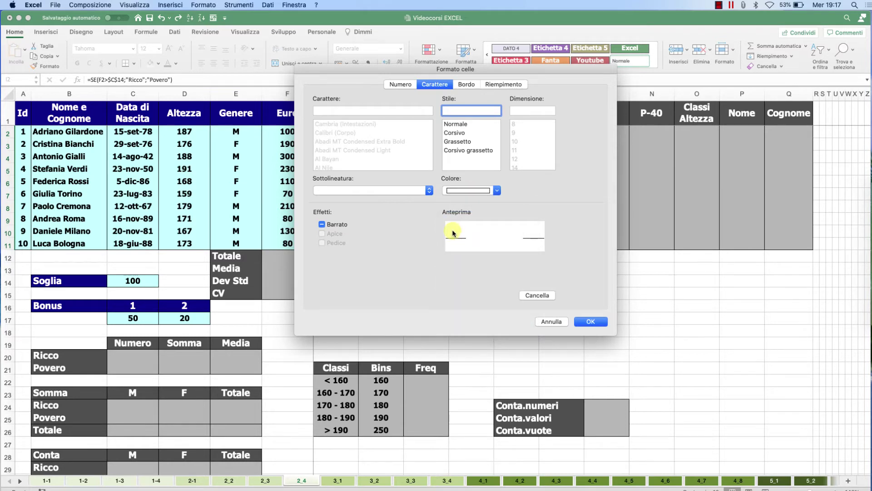
left_click(599, 320)
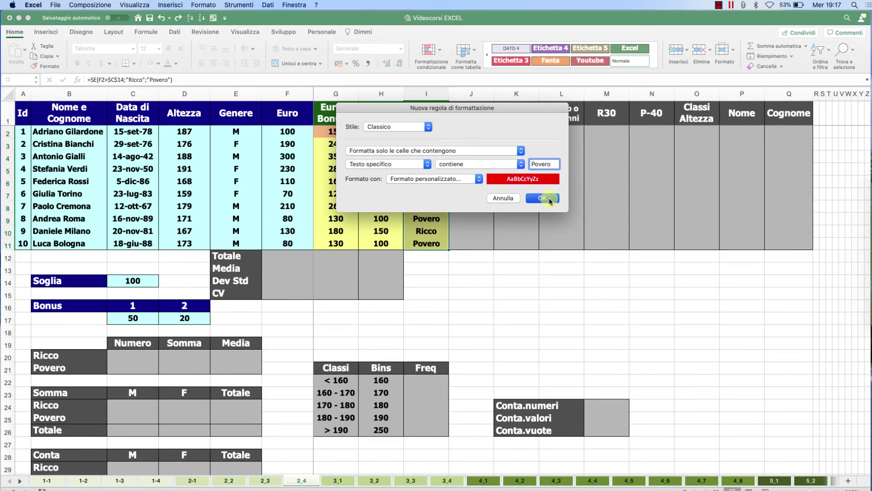
- Save the Povero rule and start a second Classic rule based on cell contents
left_click(548, 198)
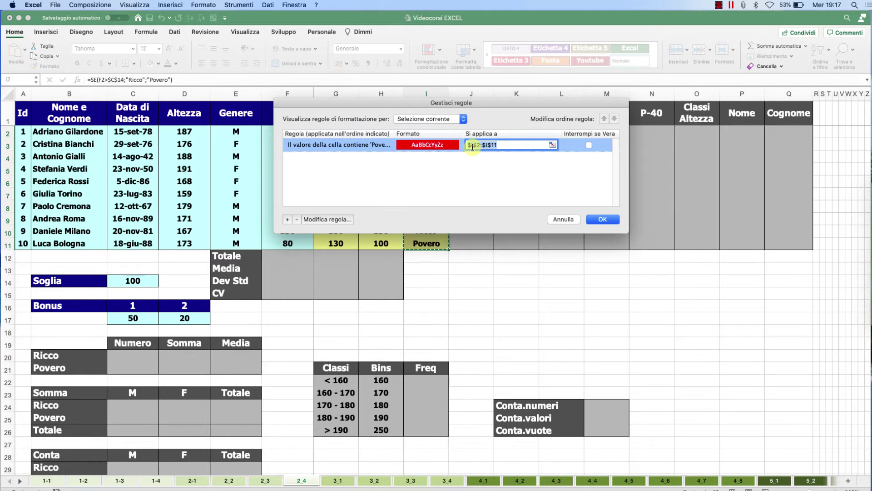
left_click(287, 219)
left_click(390, 128)
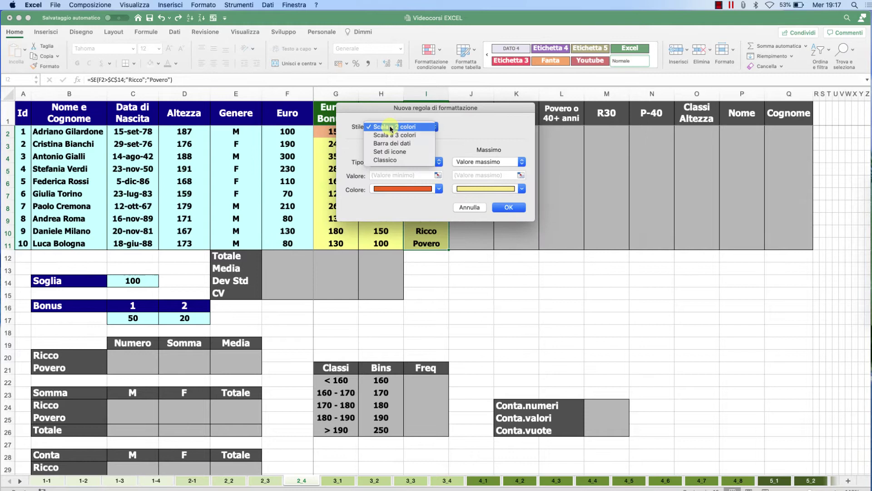
left_click(400, 161)
left_click(402, 151)
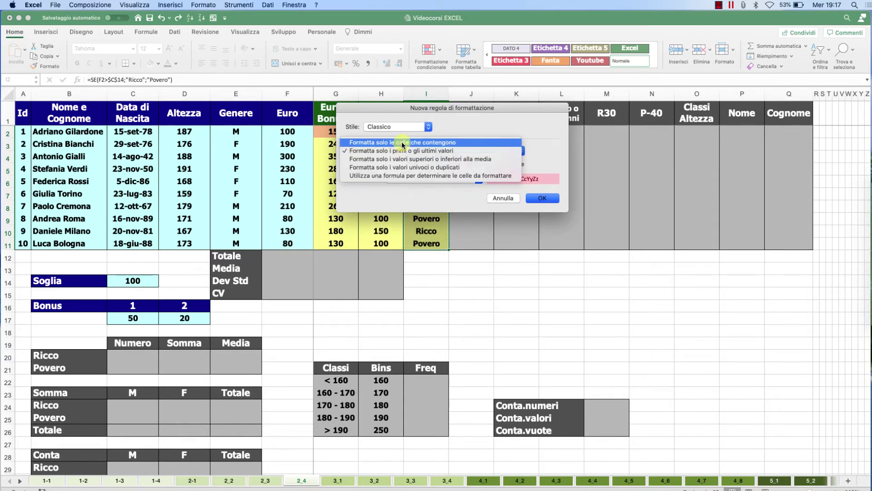
left_click(445, 144)
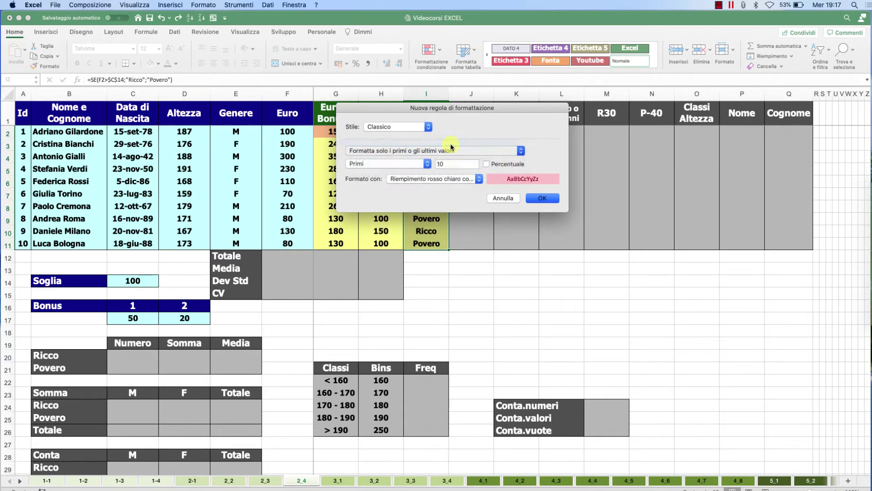
- Match cells containing 'Ricco' with a custom format of white text and green fill
left_click(540, 164)
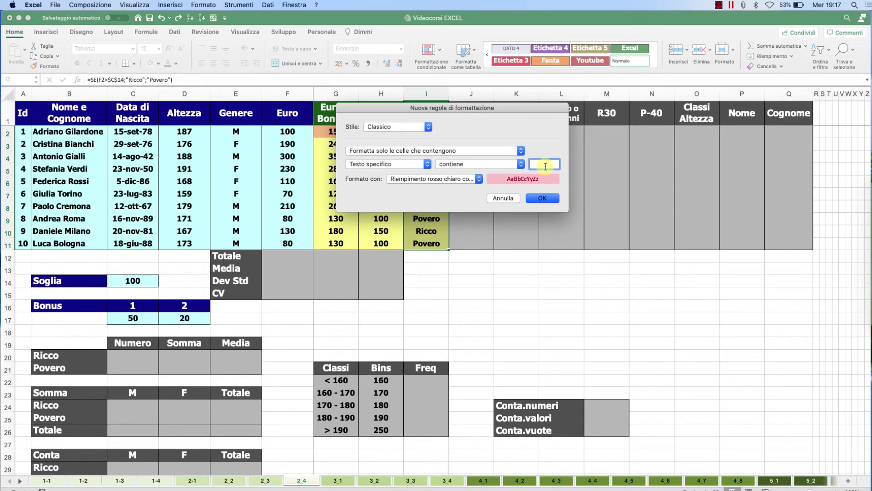
type("Ri")
type("cco")
left_click(434, 179)
left_click(463, 226)
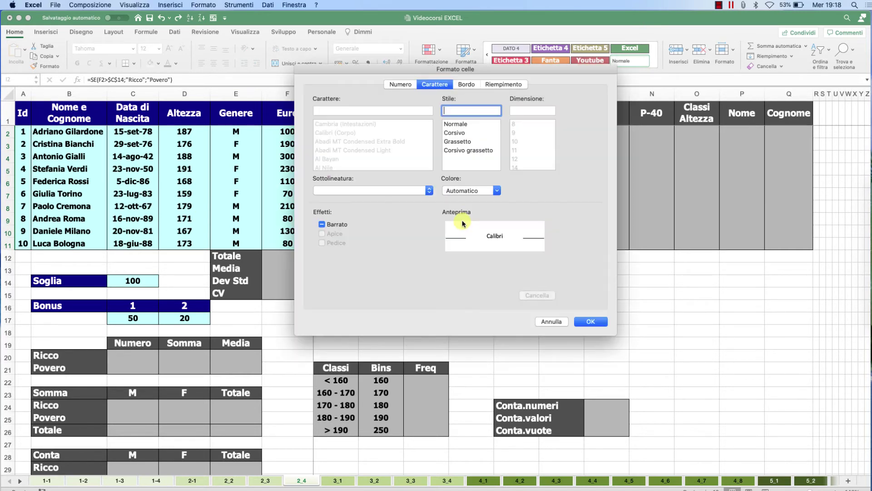
left_click(464, 190)
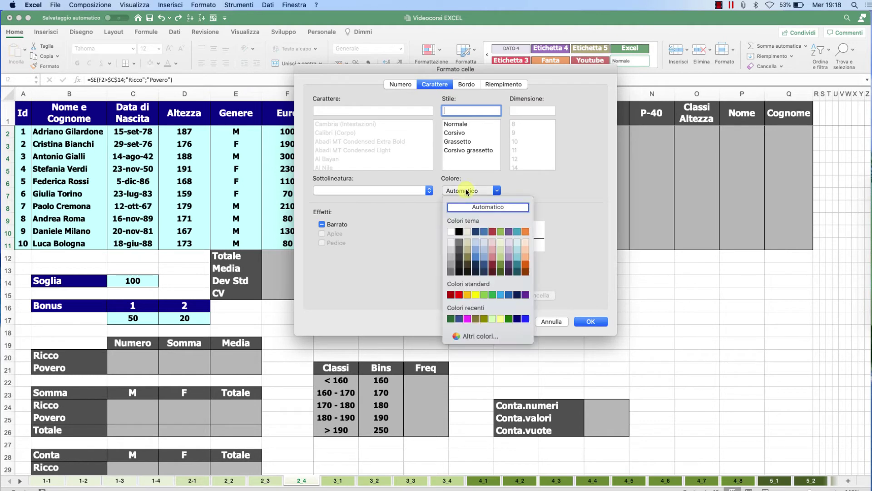
left_click(452, 232)
left_click(496, 86)
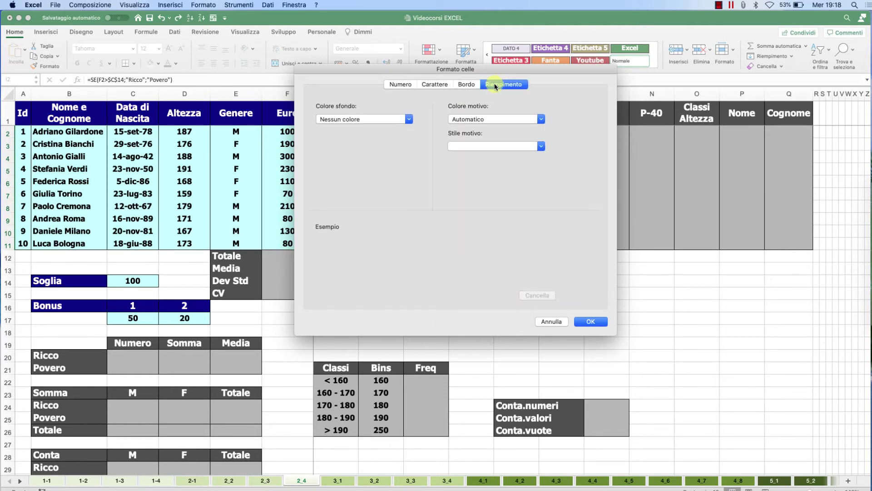
left_click(400, 119)
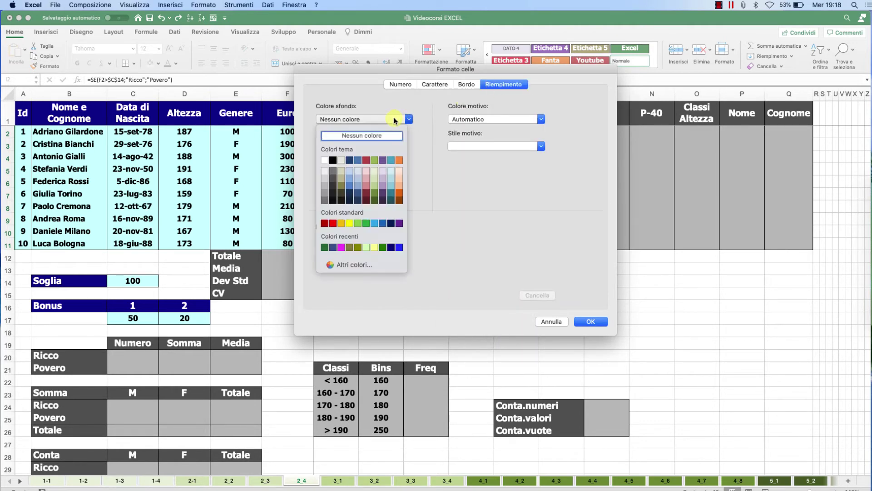
left_click(366, 223)
left_click(591, 321)
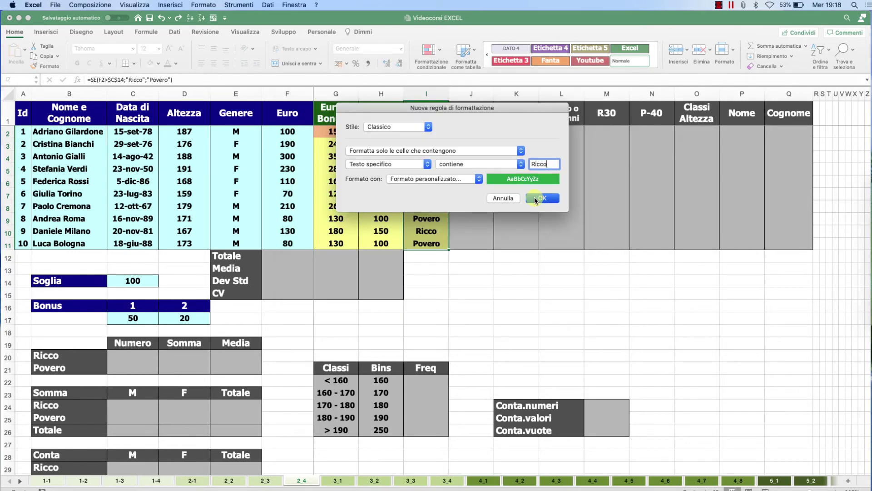
- Save the Ricco rule, apply both rules, and select cell F2
left_click(536, 200)
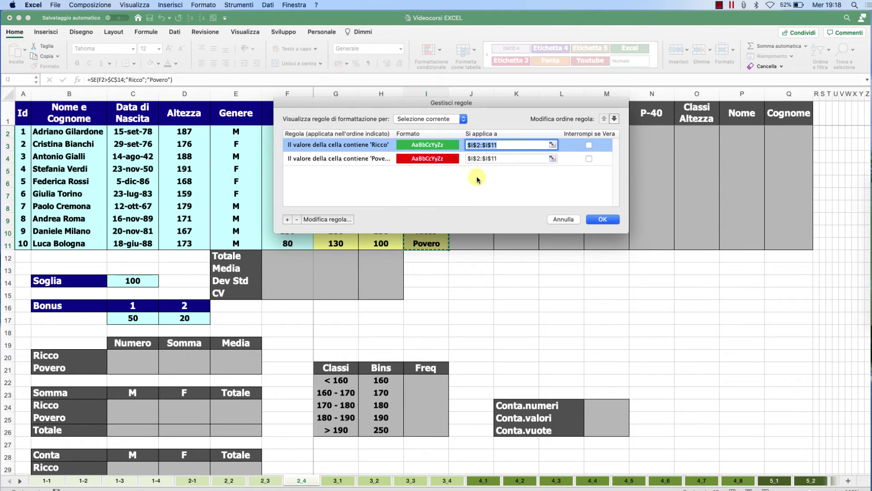
left_click(603, 220)
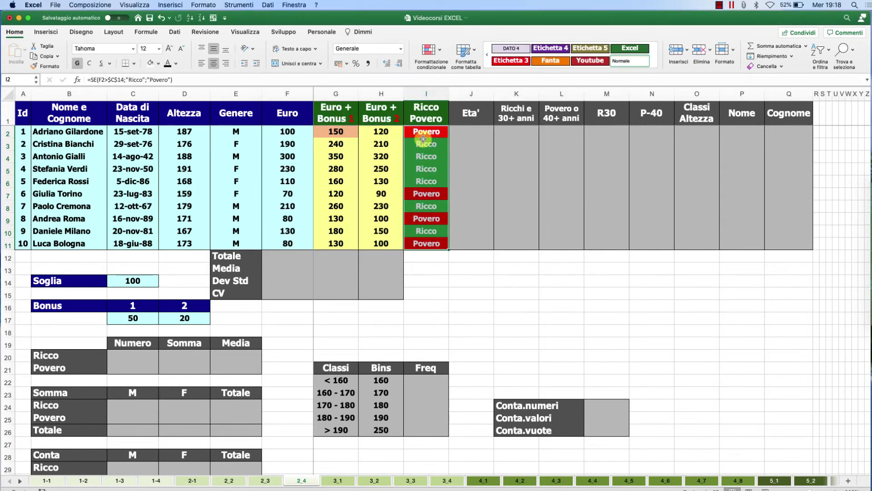
left_click(454, 133)
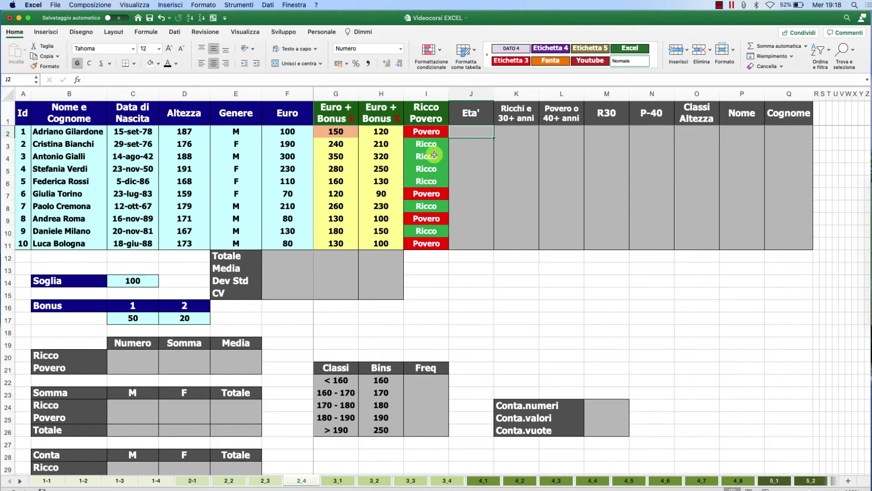
left_click(283, 132)
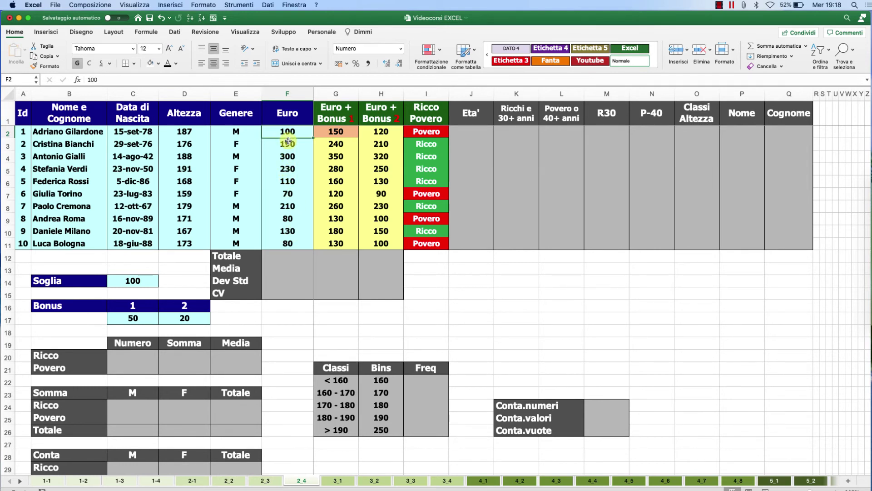
- Add an orange Data Bar rule to the Euro values in F2:F11 and apply it
left_click_drag(288, 131, 303, 240)
left_click(440, 51)
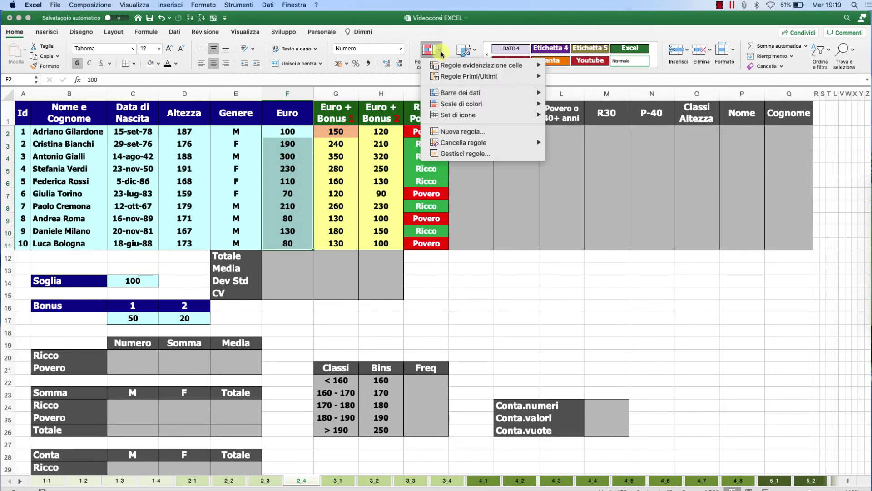
left_click(468, 154)
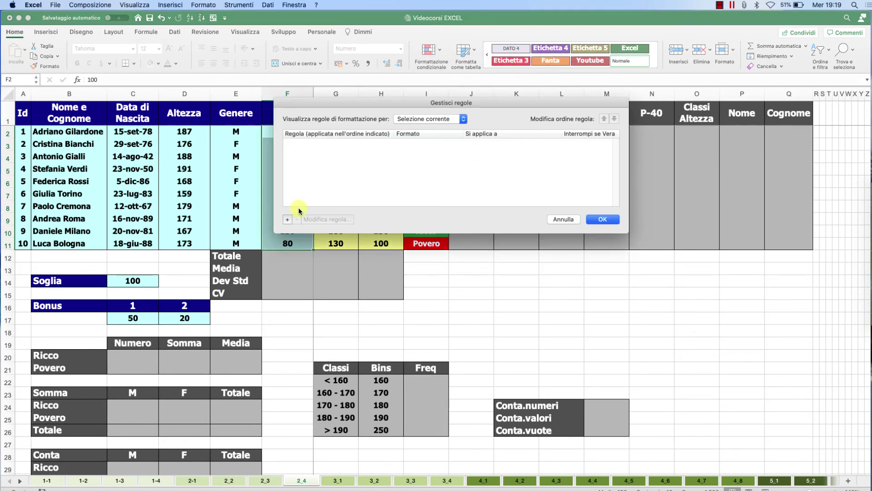
left_click(288, 220)
left_click(430, 126)
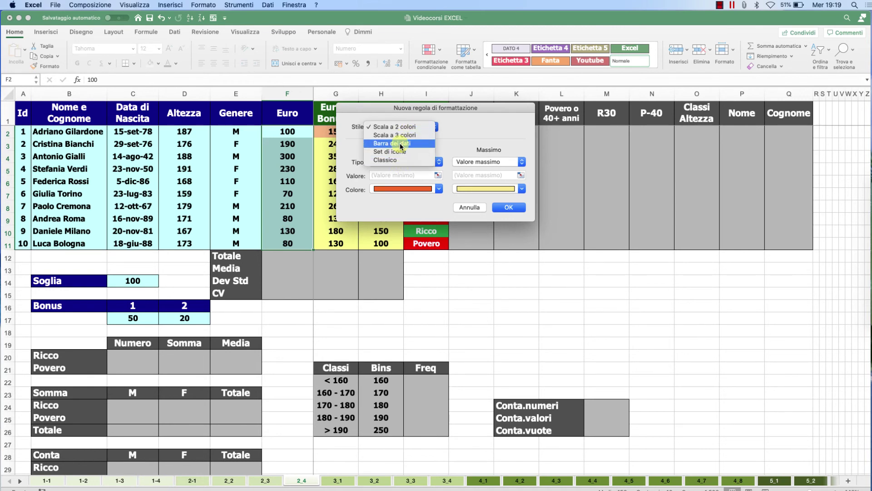
left_click(401, 144)
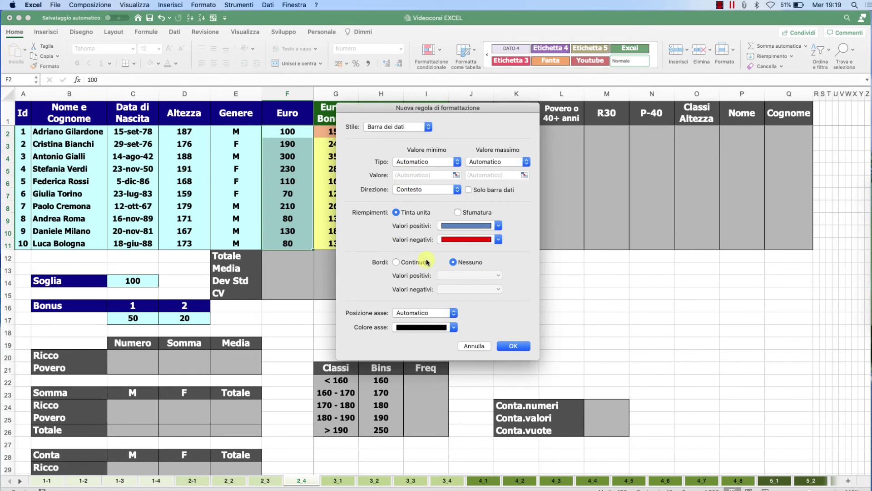
left_click(498, 226)
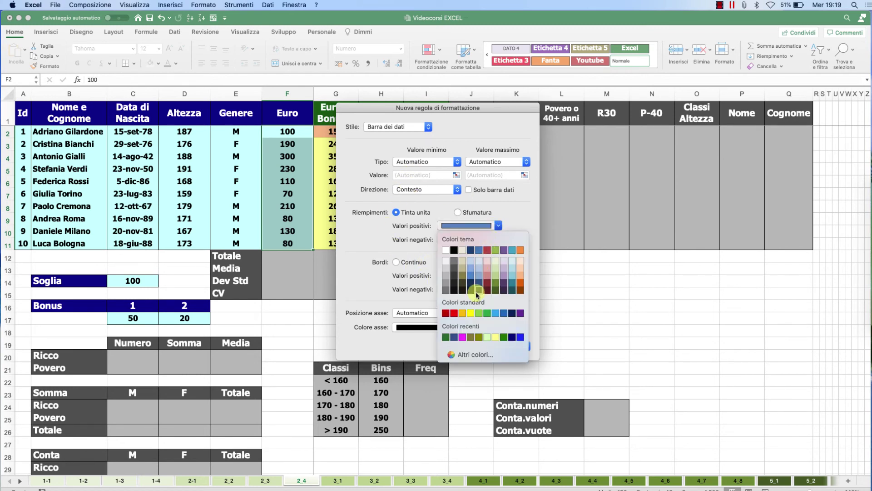
left_click(463, 313)
left_click(515, 345)
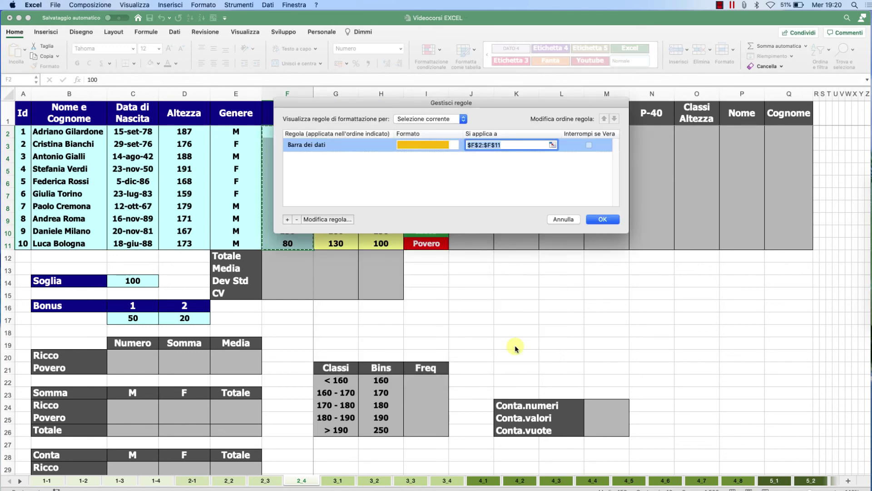
key("Return")
left_click(298, 130)
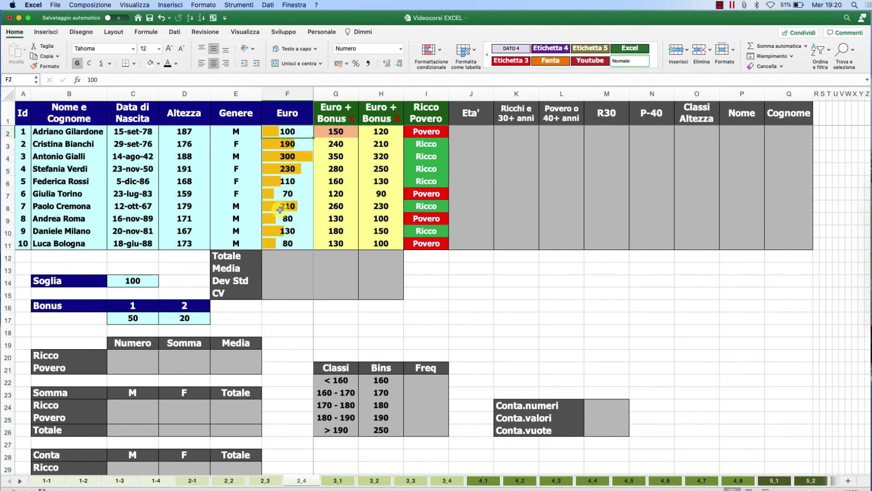
left_click(305, 157)
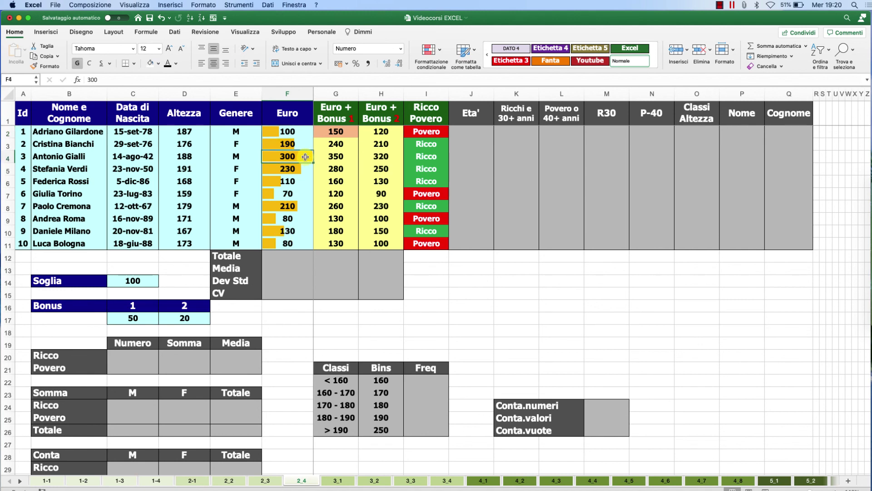
left_click(299, 197)
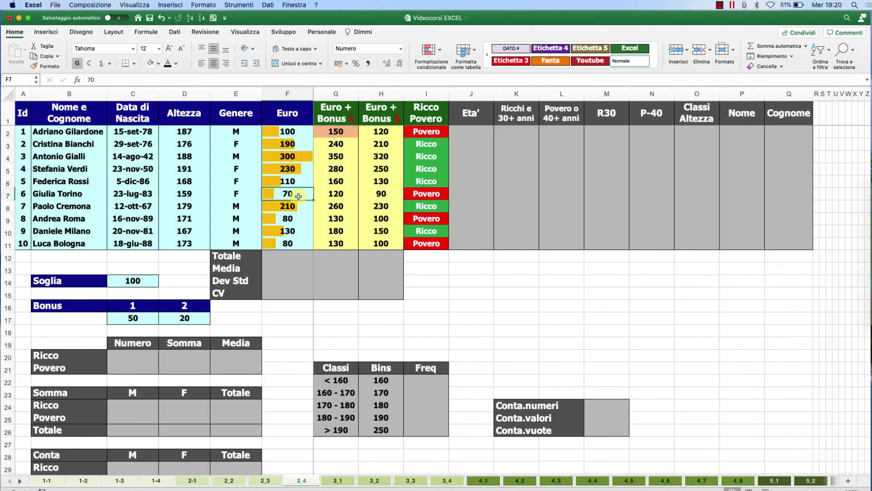